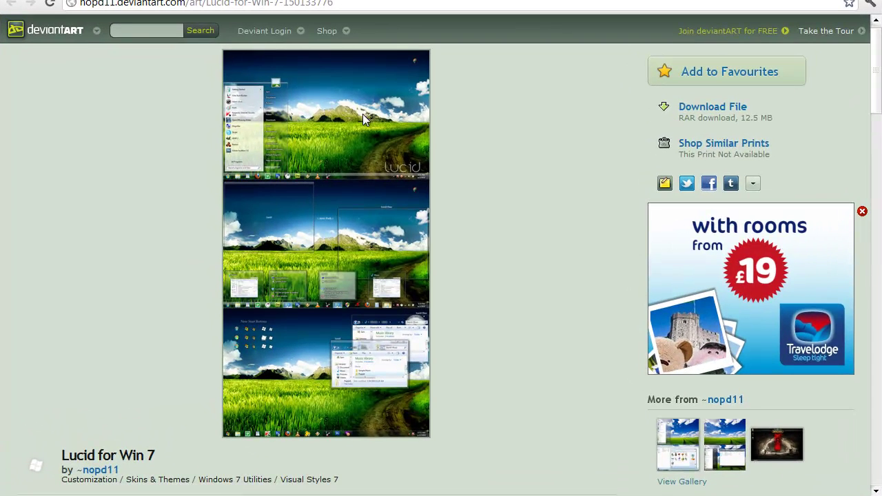
- View the Lucid for Win 7 preview at full size, scrolling through it, then shrink it back
click(363, 113)
click(361, 114)
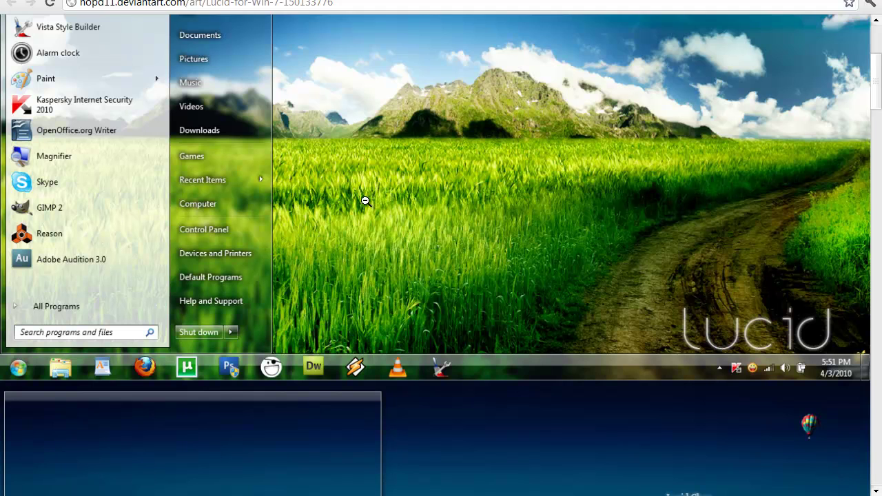
scroll(363, 237, up, 2)
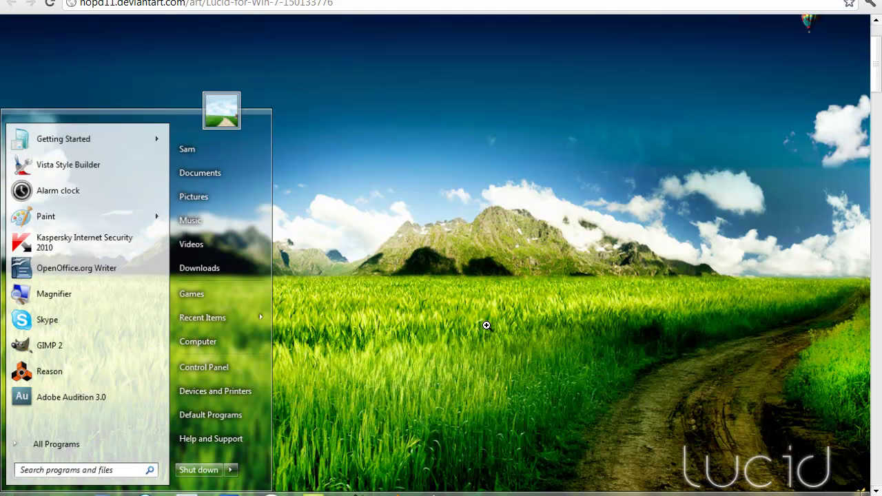
click(534, 314)
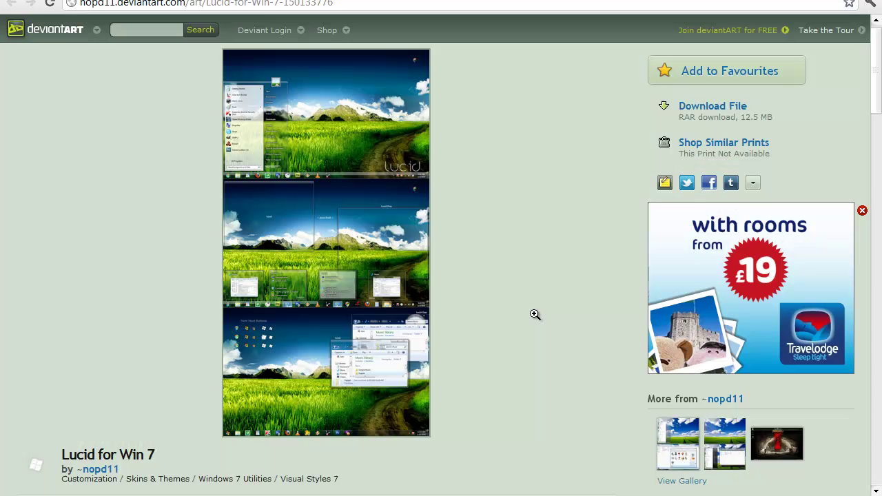
scroll(396, 369, down, 1)
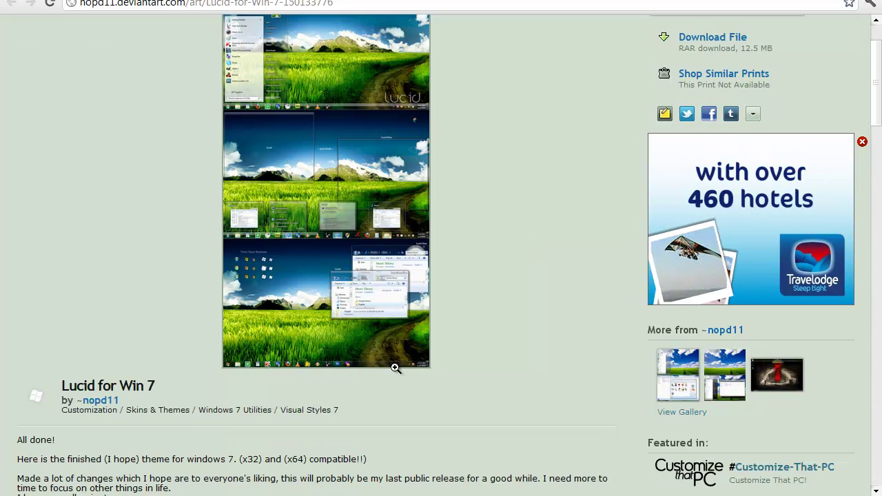
click(359, 307)
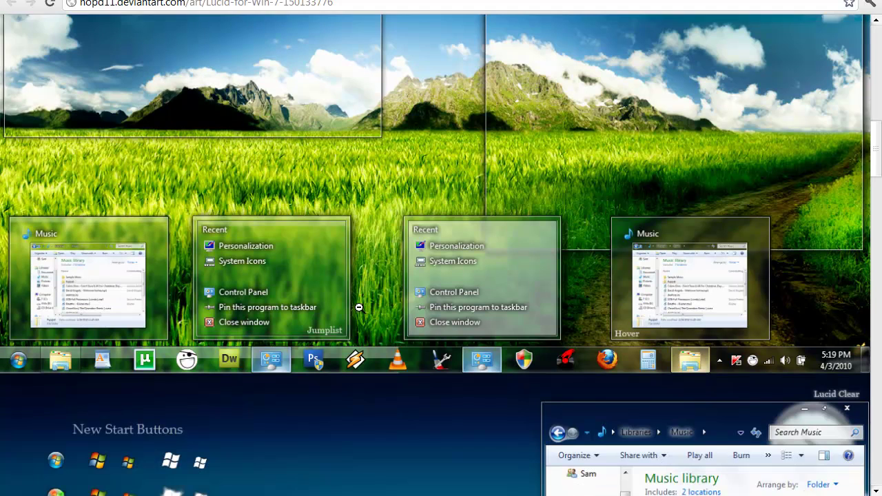
scroll(293, 467, down, 2)
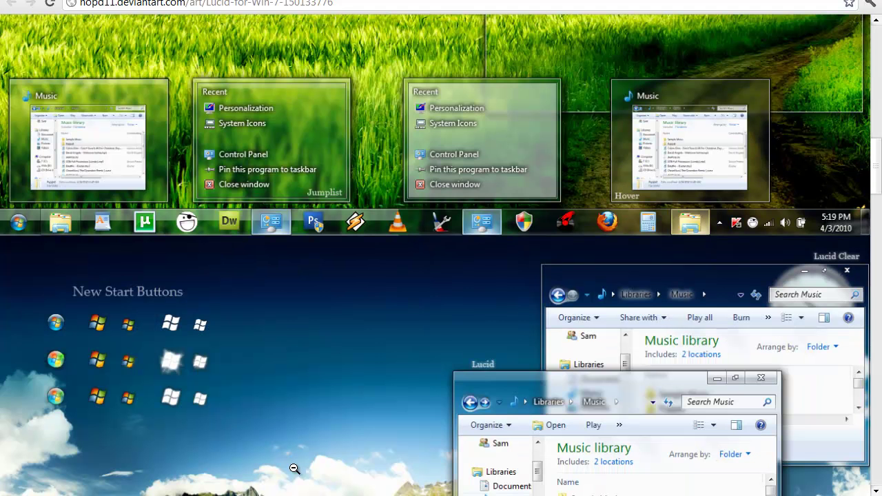
scroll(295, 469, down, 3)
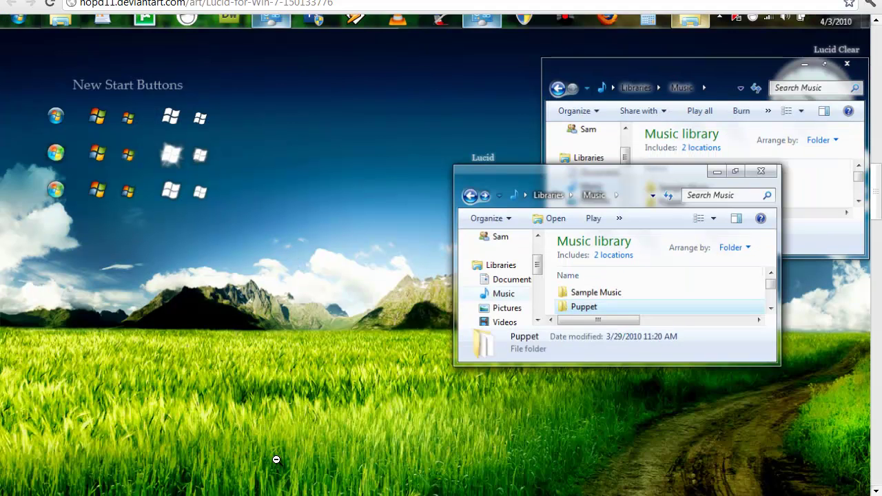
scroll(489, 285, down, 4)
click(489, 289)
scroll(488, 284, up, 1)
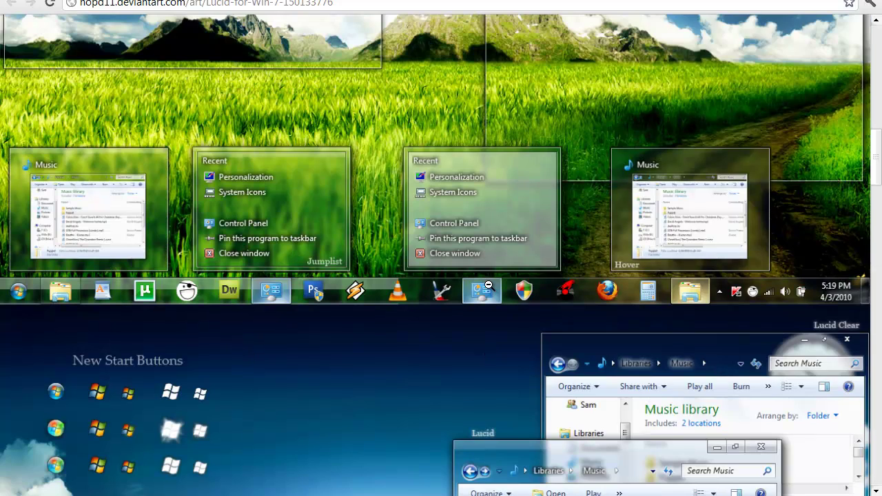
click(490, 264)
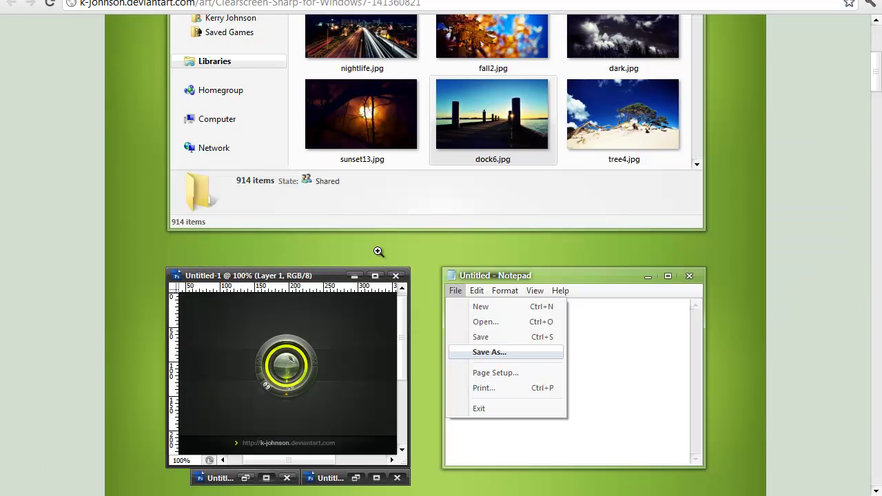
- Expand the Clearscreen Sharp for Windows7 preview, scroll down through it, and collapse it
click(378, 252)
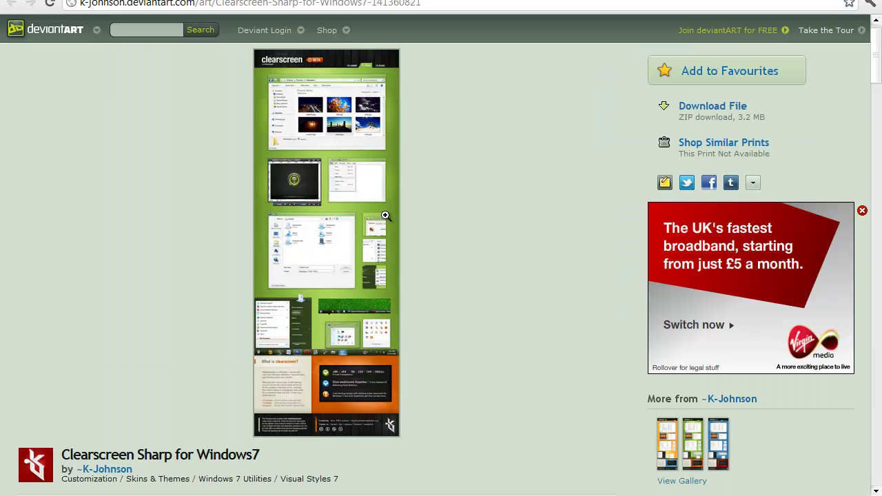
click(374, 118)
scroll(374, 144, down, 1)
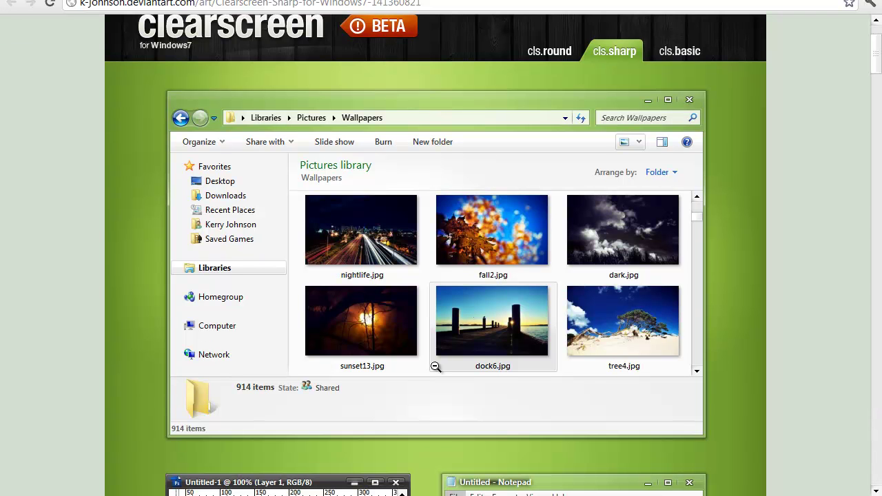
scroll(435, 367, down, 1)
scroll(435, 367, down, 3)
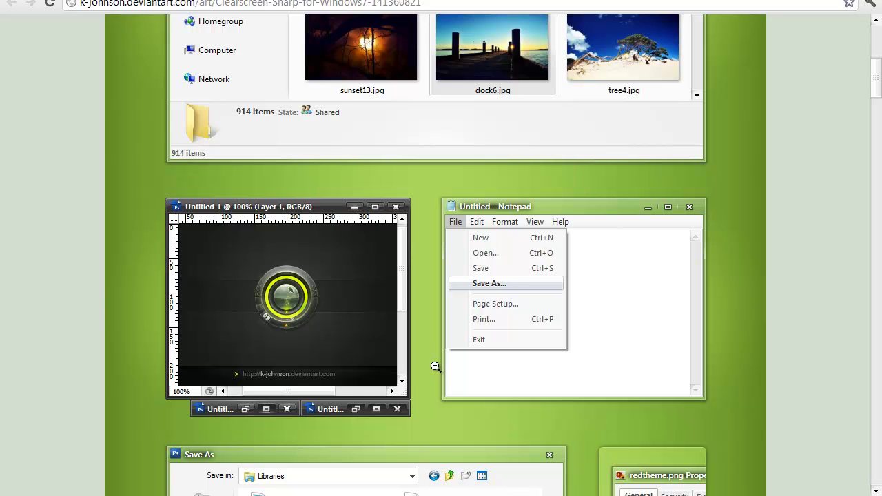
scroll(437, 339, down, 1)
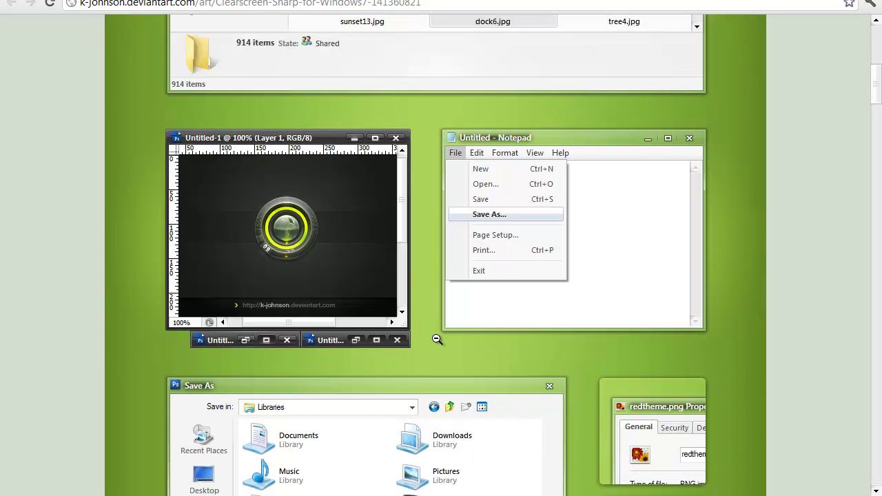
scroll(436, 339, down, 4)
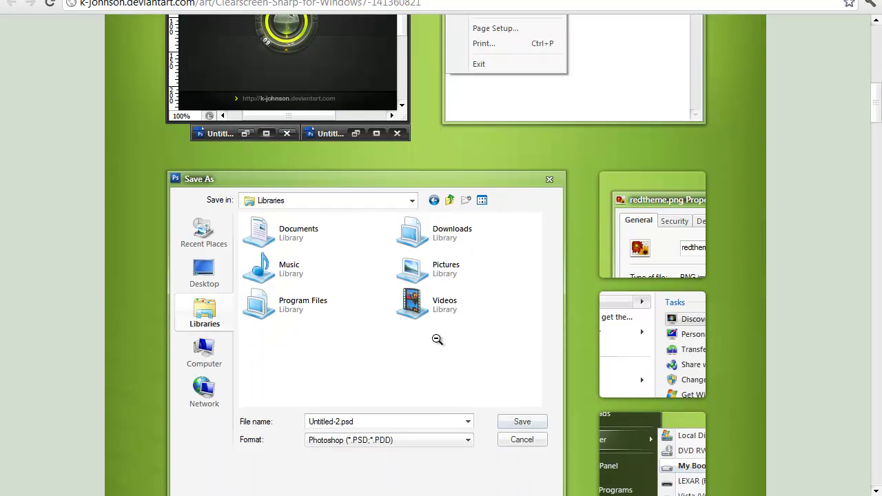
scroll(437, 339, down, 5)
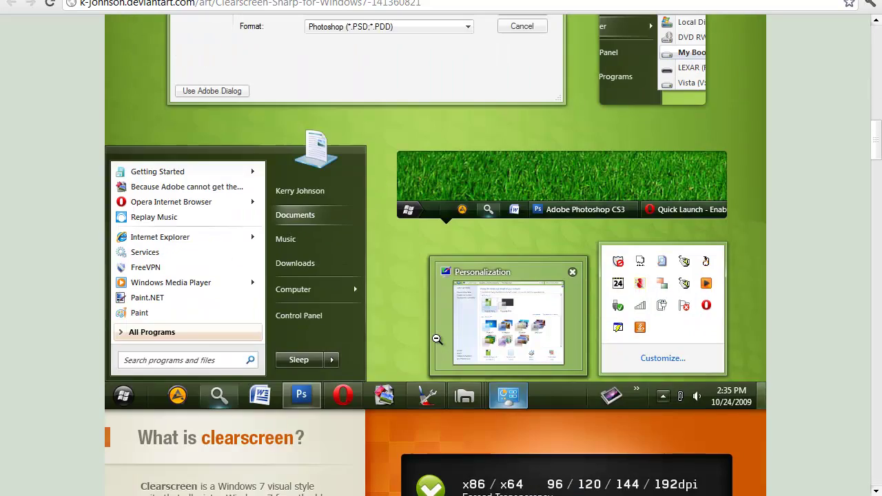
click(356, 205)
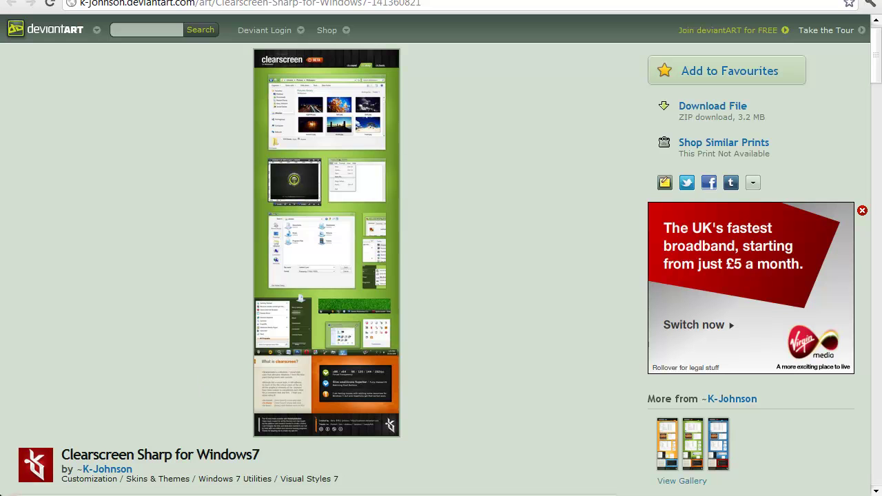
- Go back to the Glow Air Final page, view its preview full size, then collapse it
key(alt+Left)
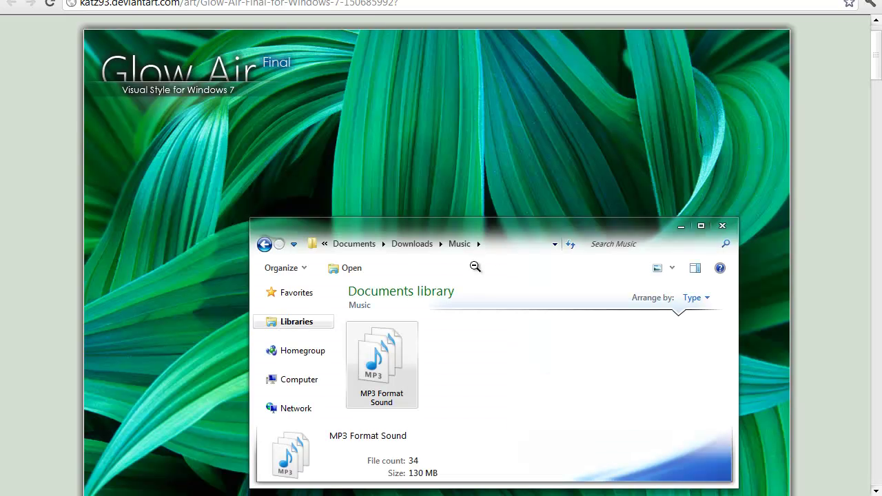
click(475, 269)
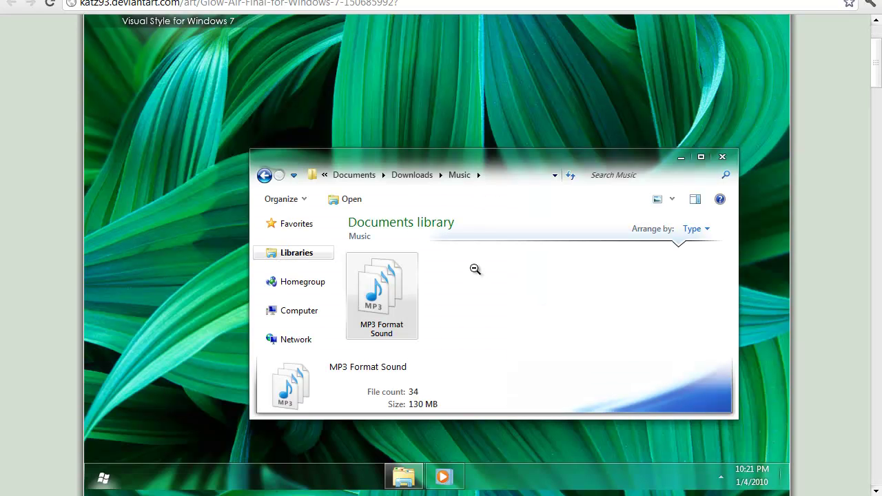
scroll(493, 258, up, 3)
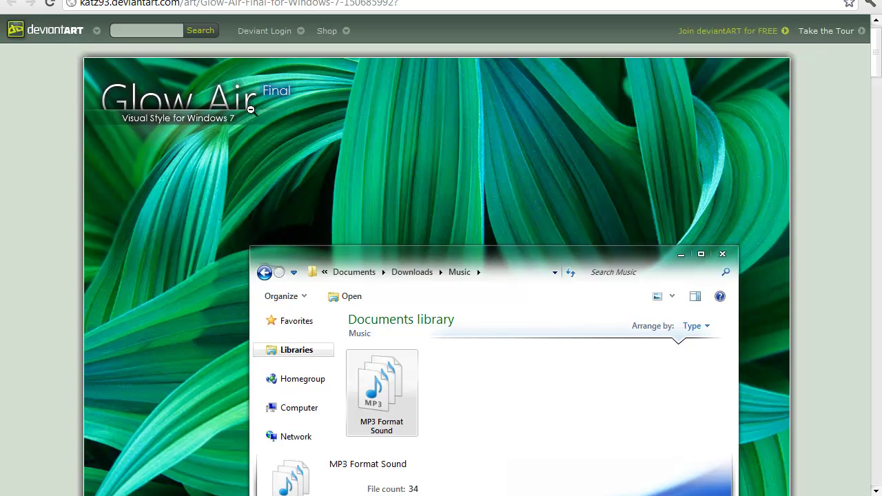
scroll(449, 331, down, 2)
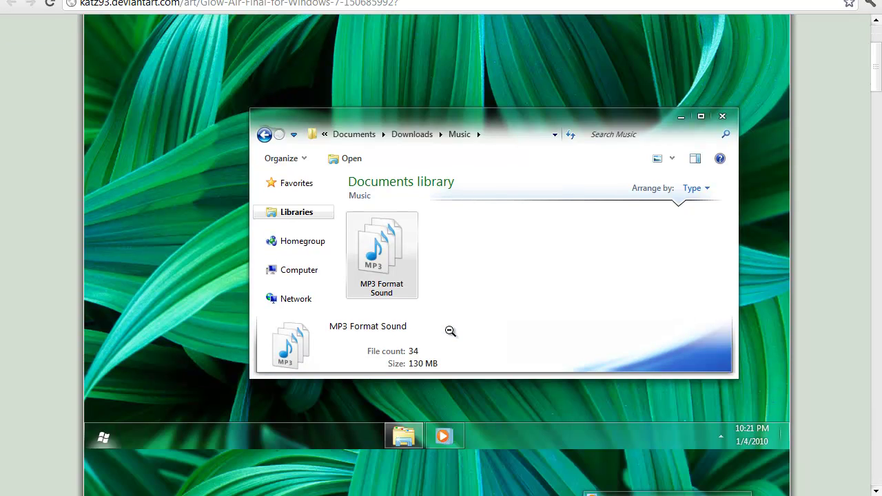
scroll(559, 227, down, 2)
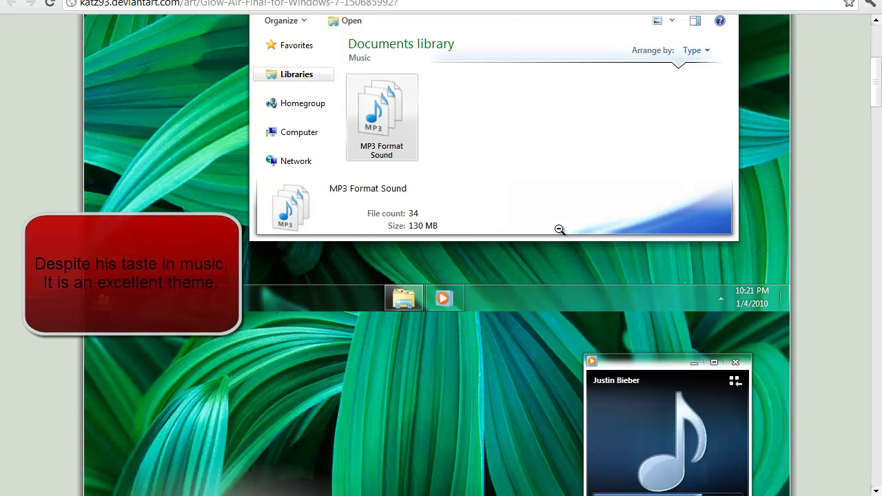
scroll(559, 229, down, 2)
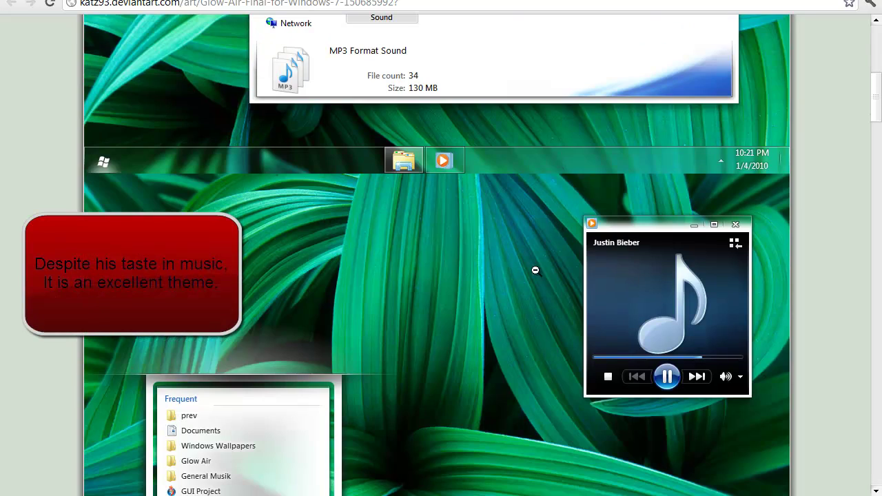
scroll(471, 276, down, 4)
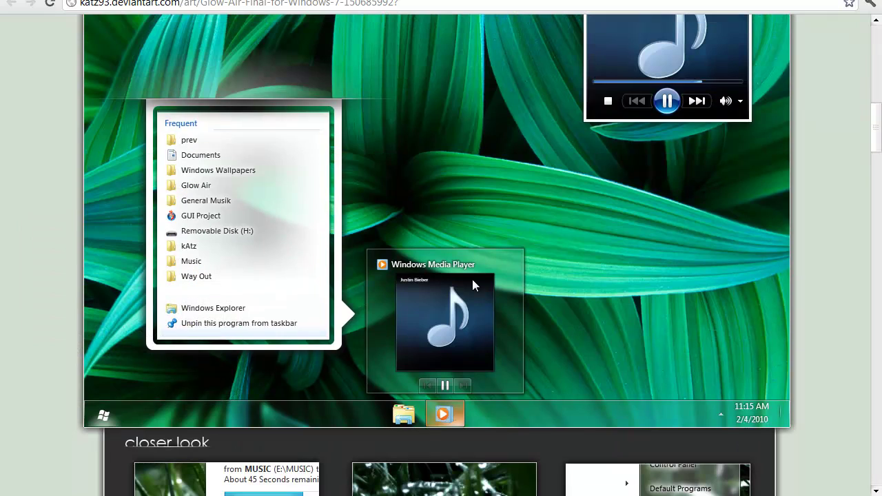
click(456, 103)
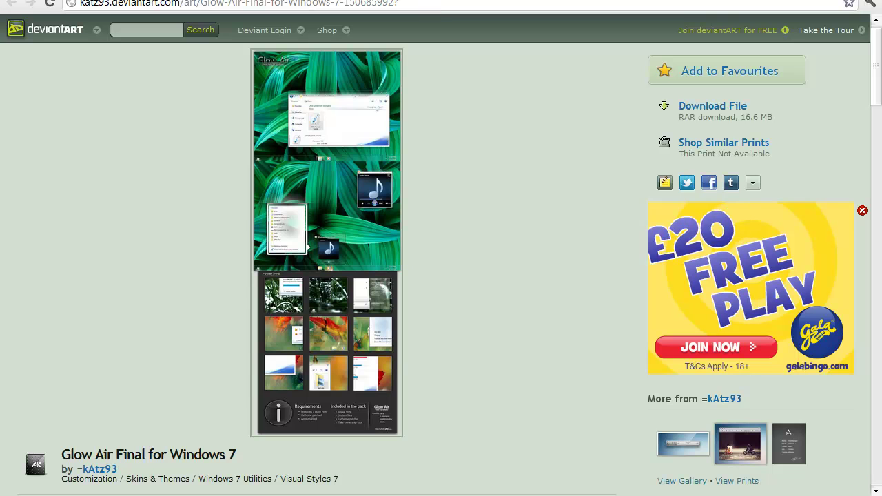
- Go back to the Aero Zen Theme page, view its preview full size, then collapse it
key(alt+Left)
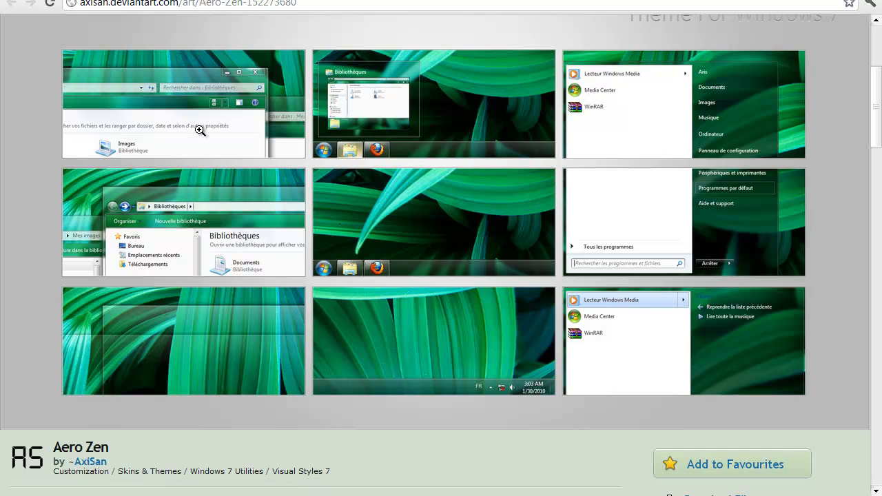
click(422, 124)
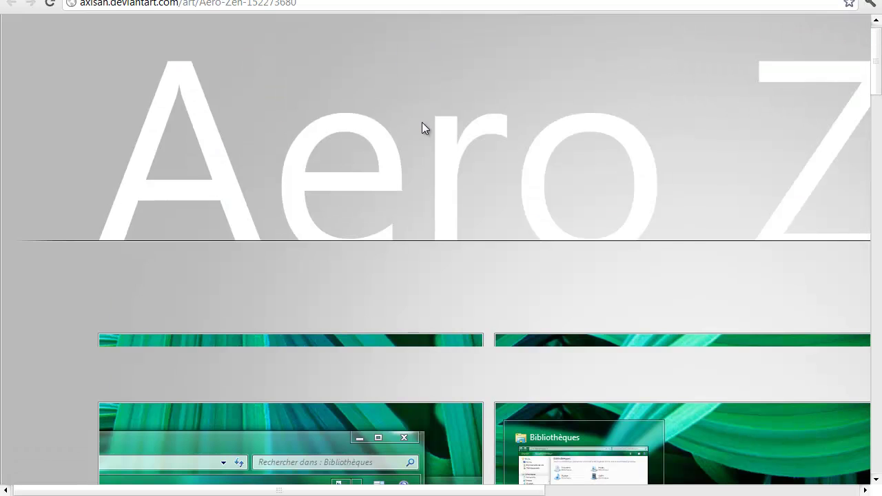
scroll(423, 124, down, 6)
scroll(421, 122, down, 2)
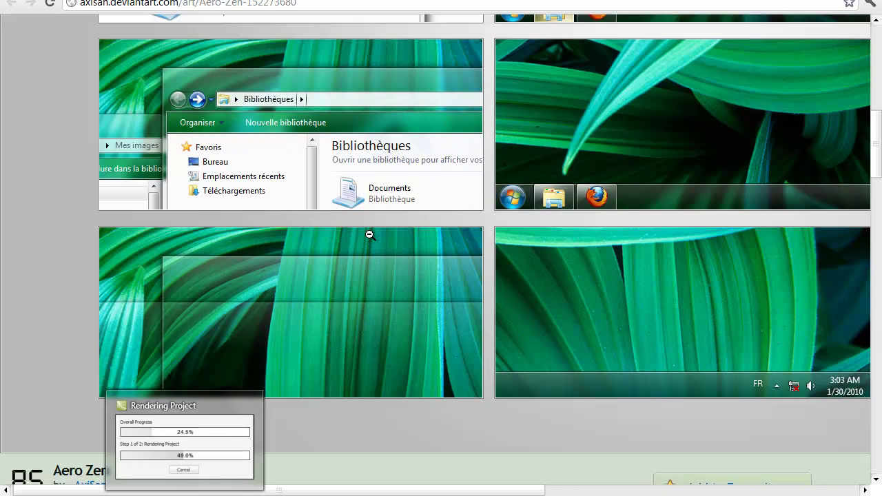
click(365, 201)
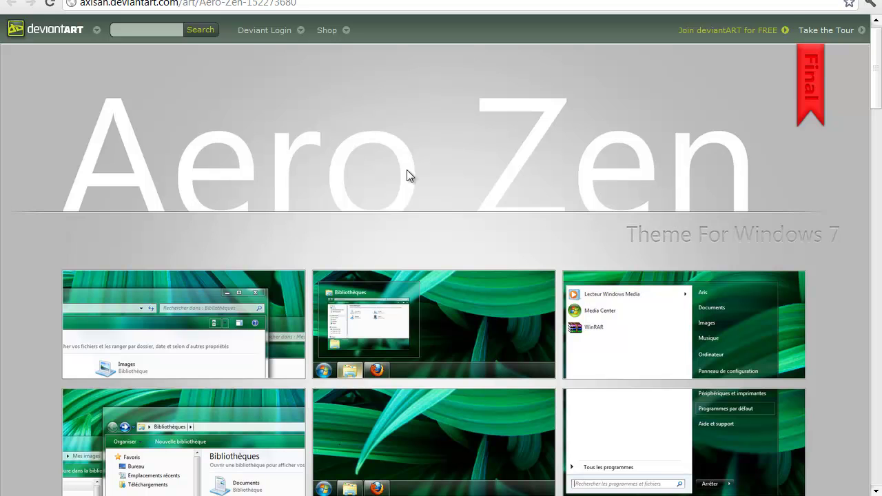
scroll(406, 171, down, 3)
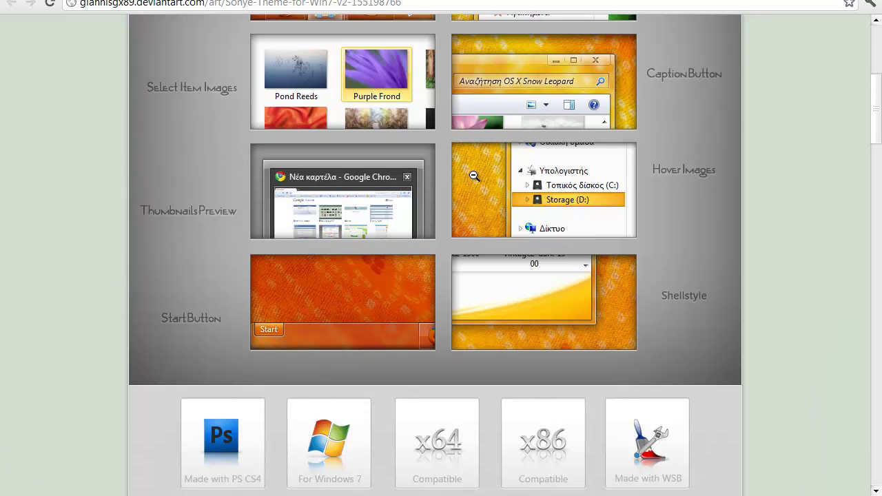
- Scroll up and down through the Sonye Theme for Win7 v2 preview sheet
scroll(474, 175, up, 3)
scroll(407, 153, up, 1)
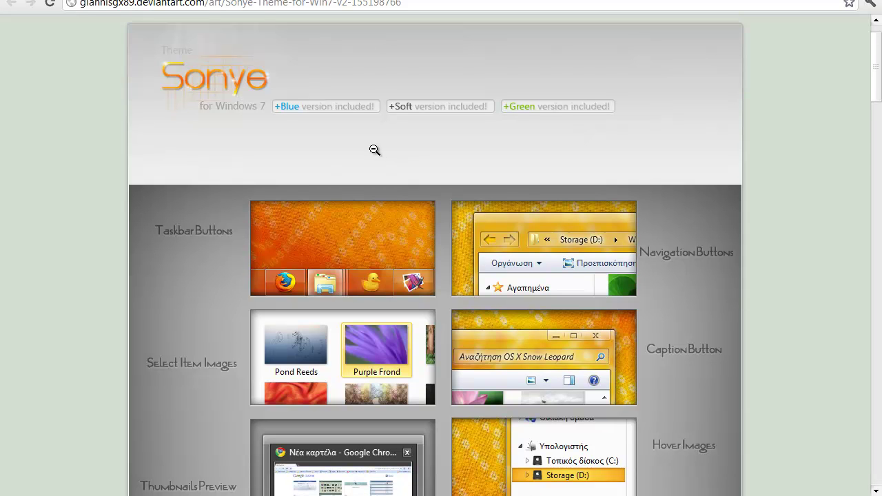
scroll(331, 147, down, 1)
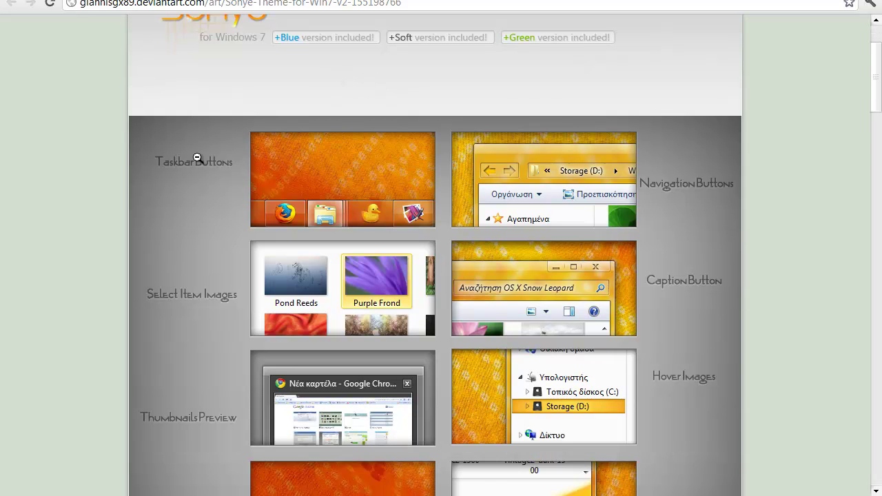
scroll(712, 205, down, 1)
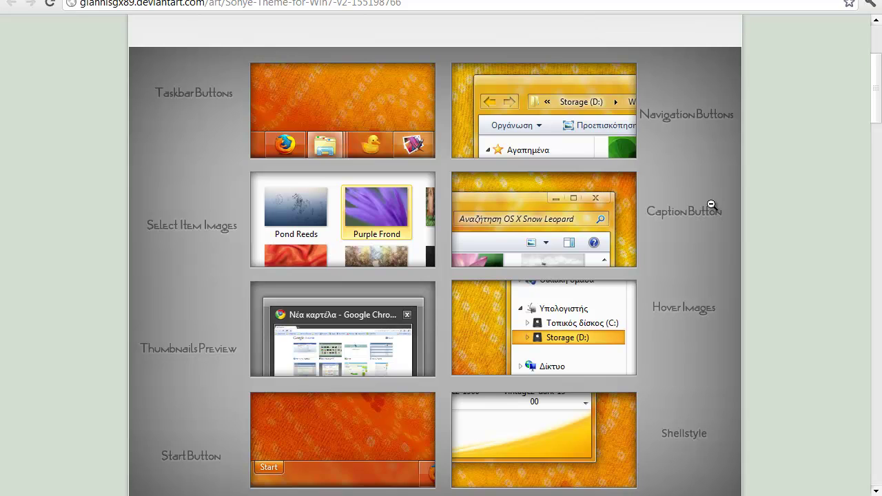
scroll(712, 204, down, 2)
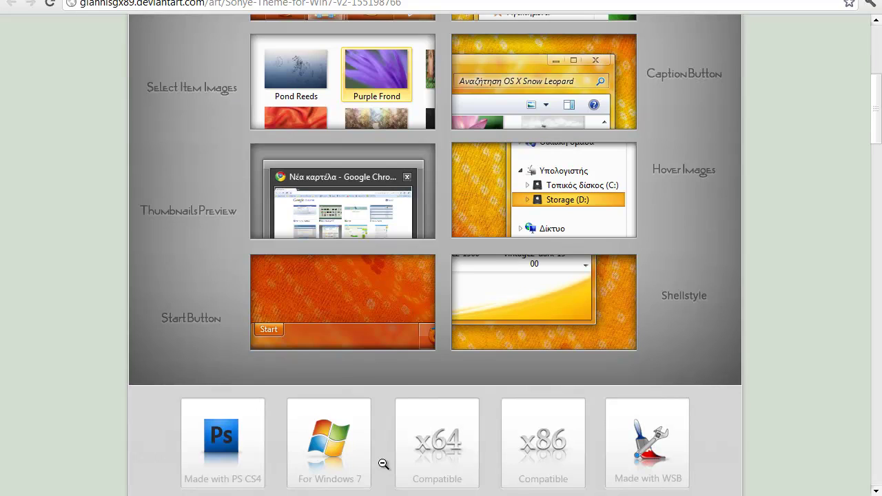
scroll(635, 367, down, 1)
scroll(635, 367, down, 1)
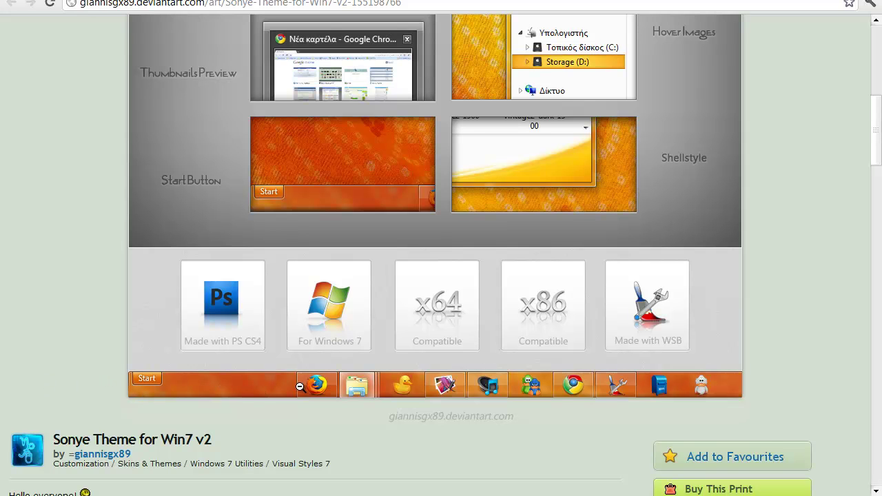
scroll(321, 233, up, 1)
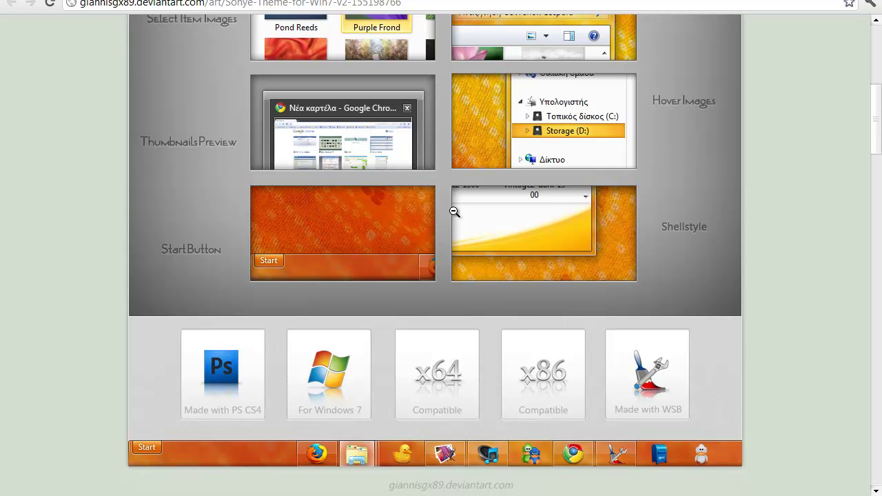
scroll(547, 246, up, 1)
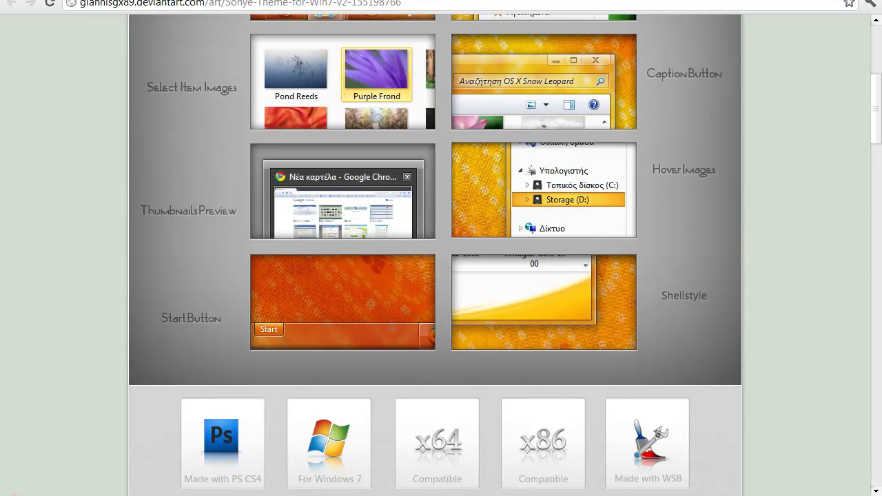
- Minimize Chrome and open Desktop Background via the desktop's Personalize option
click(143, 495)
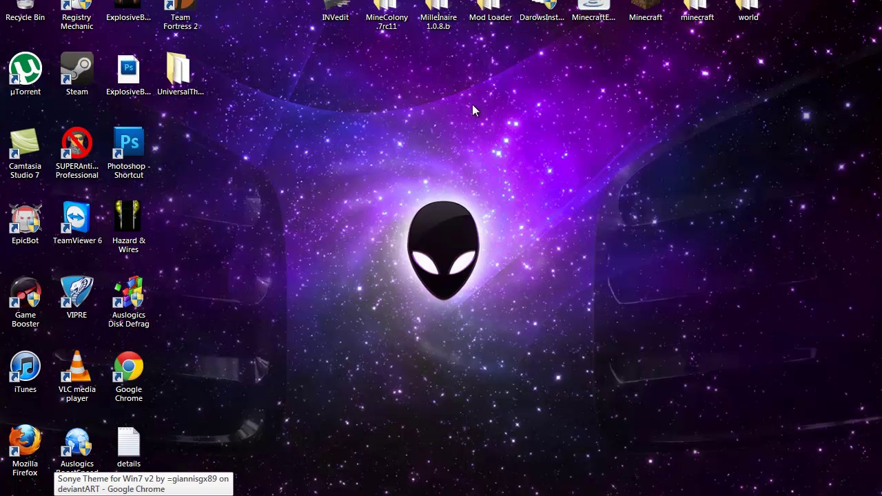
right_click(451, 164)
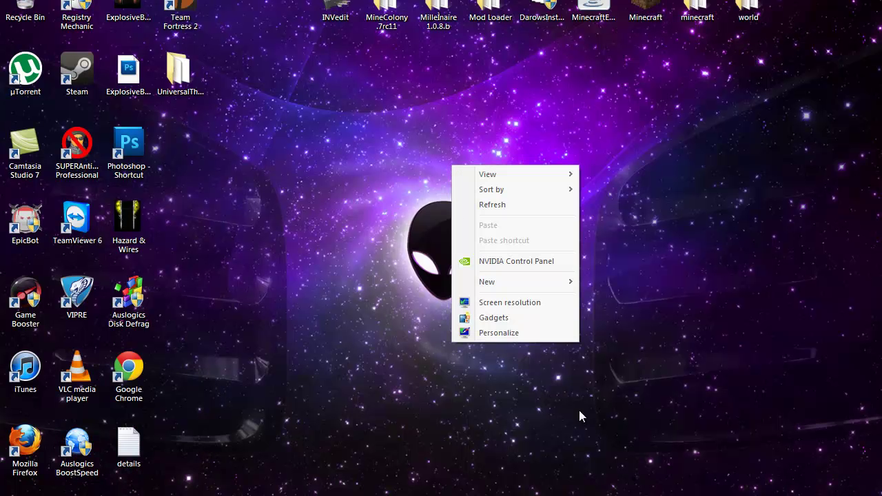
click(556, 332)
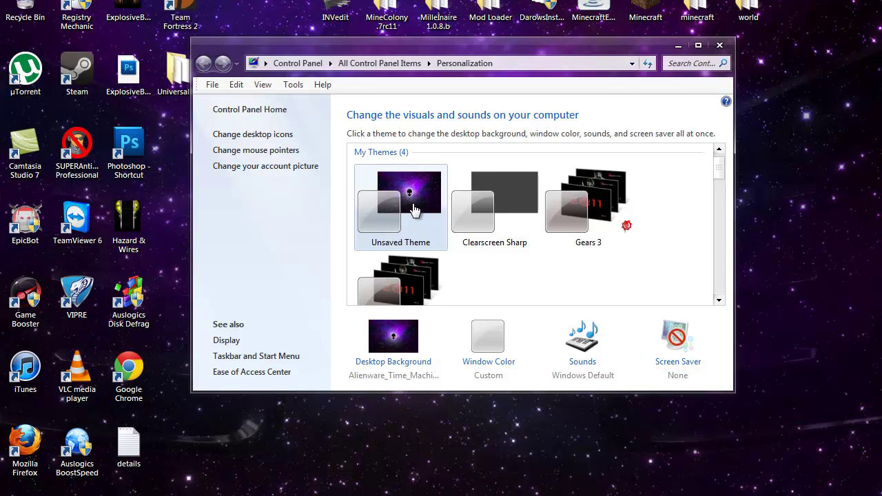
click(415, 359)
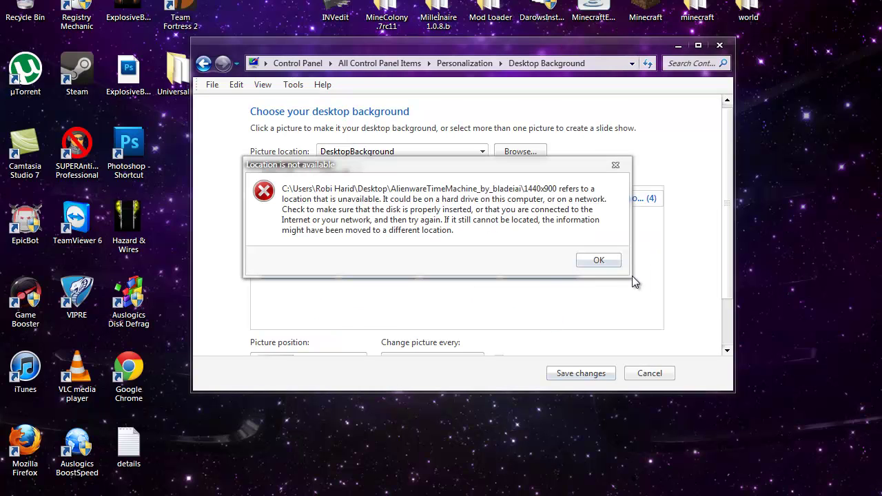
- Set the picture location to the 1440x900 Alienware folder and maximize the window
click(596, 263)
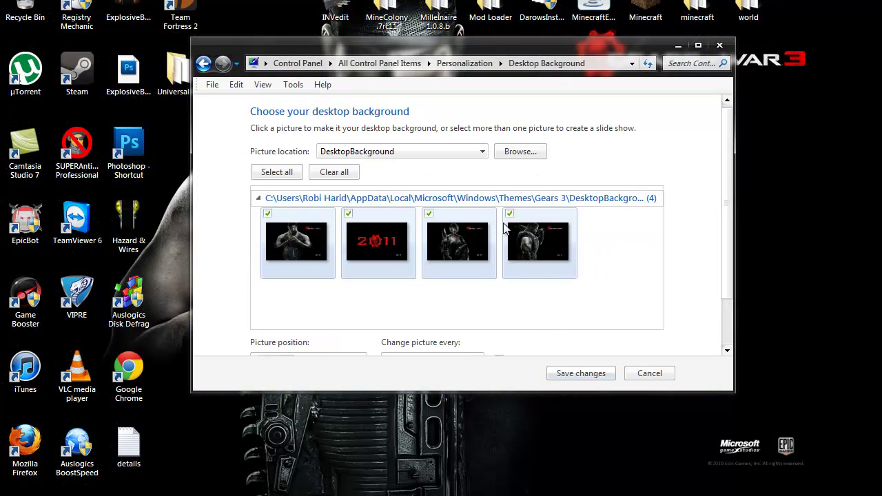
click(481, 151)
click(456, 208)
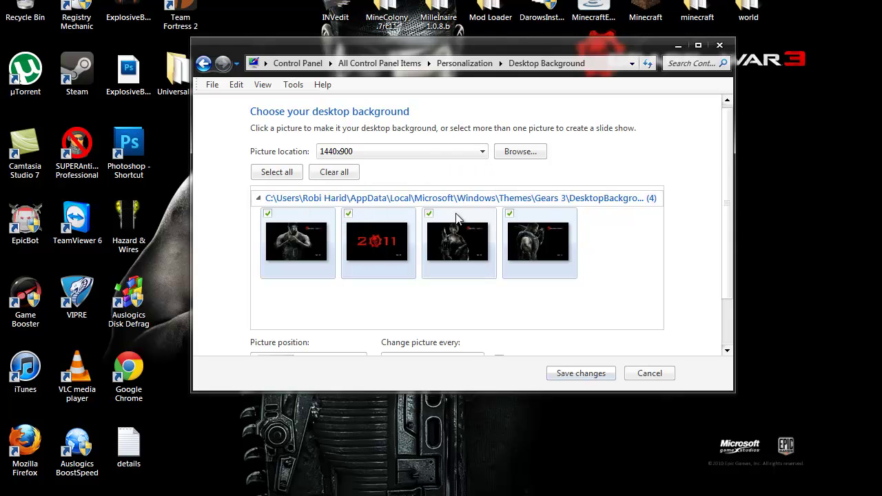
key(Return)
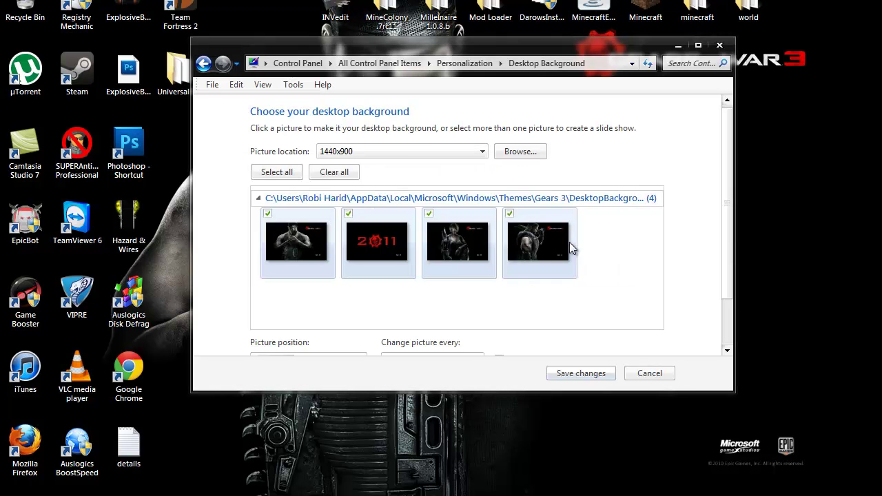
click(476, 152)
click(445, 206)
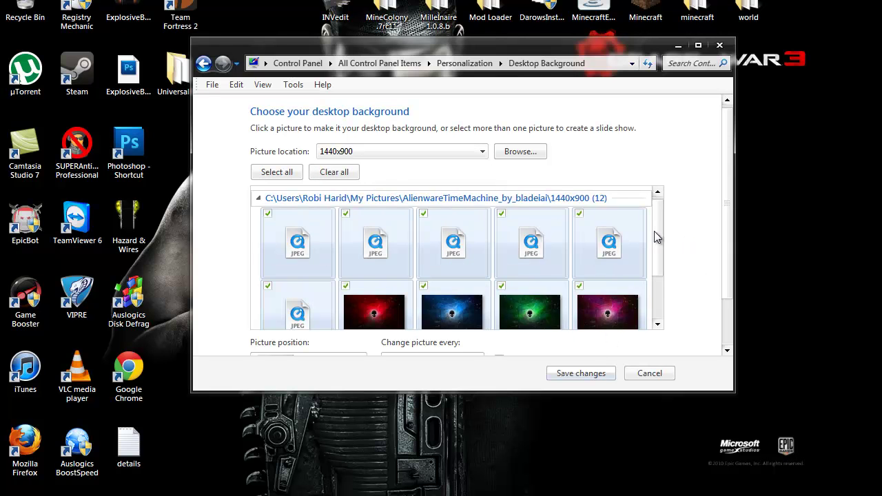
drag(655, 239, 657, 310)
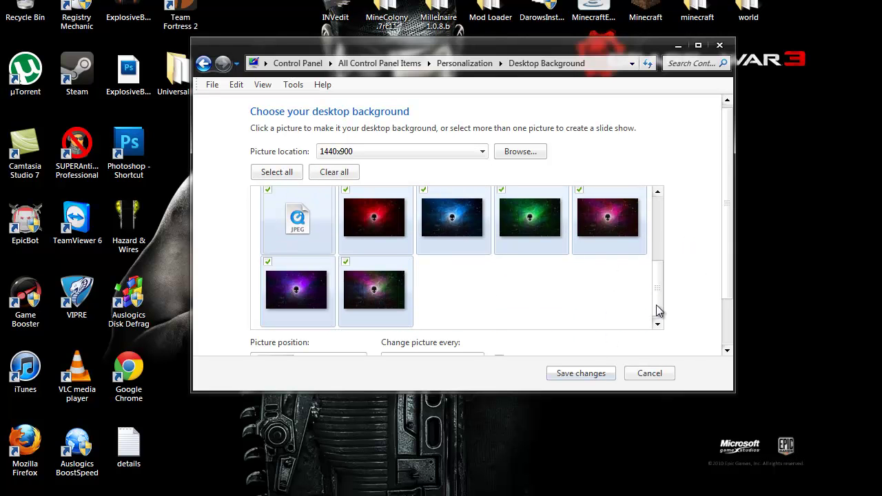
click(698, 45)
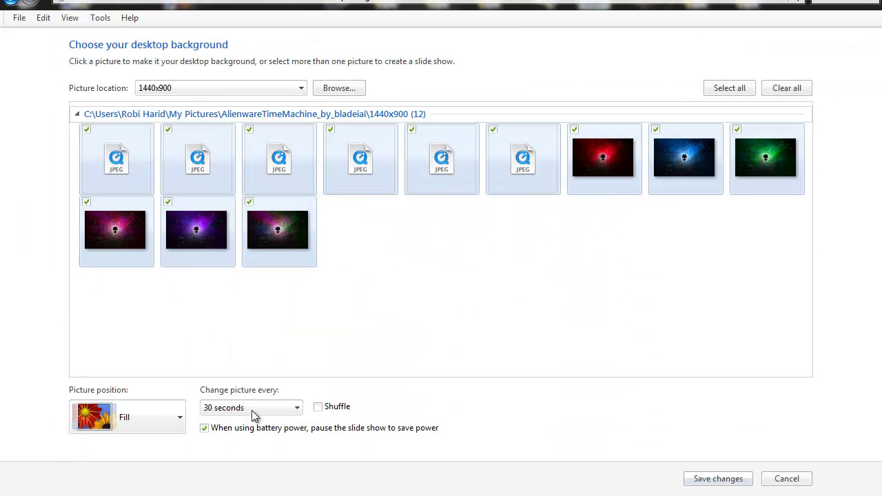
- Change pictures every 10 seconds in shuffled order and save the changes
click(252, 409)
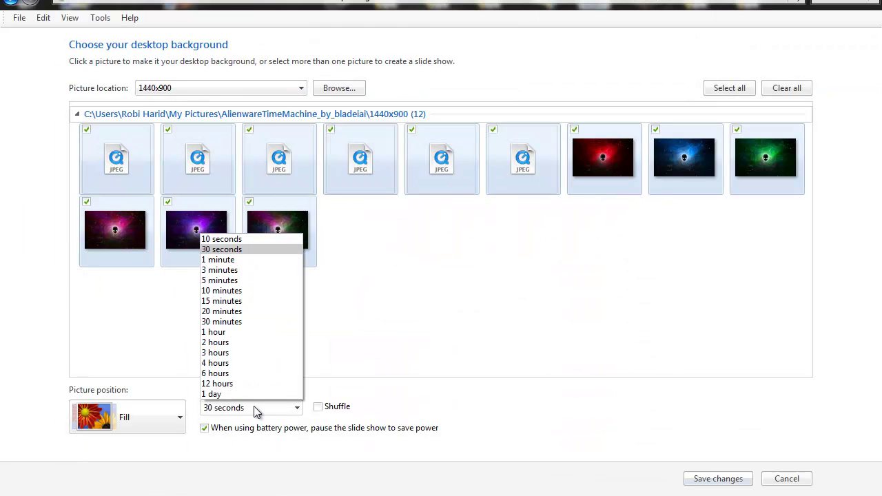
click(269, 242)
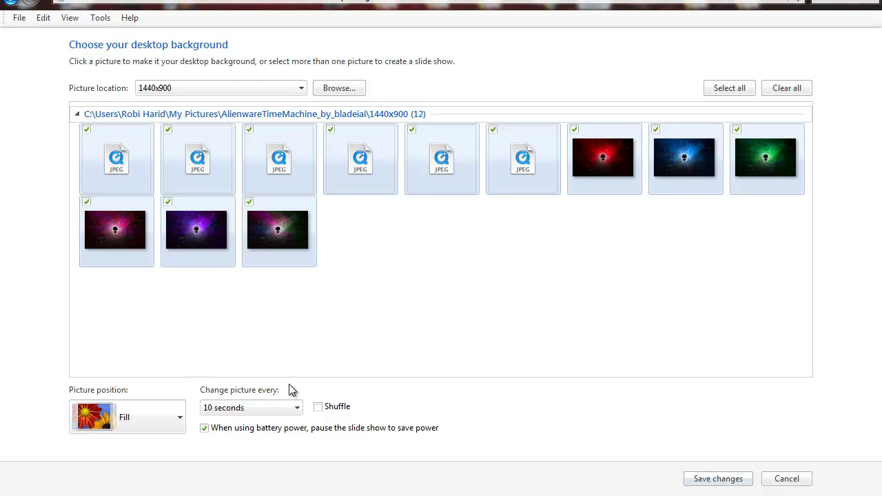
click(318, 407)
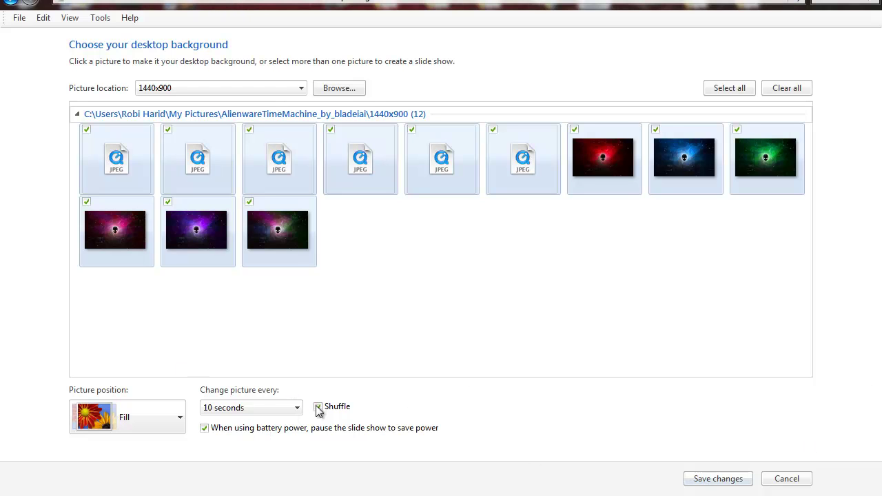
click(705, 481)
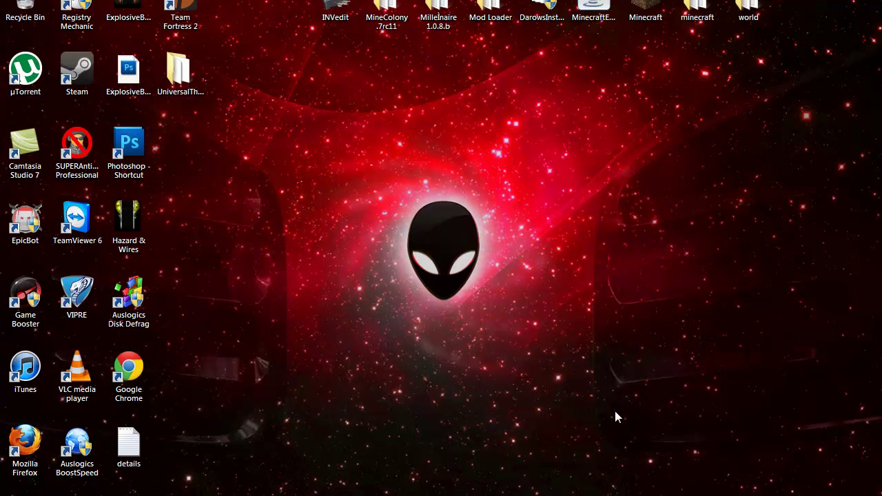
drag(395, 340, 231, 82)
key(super)
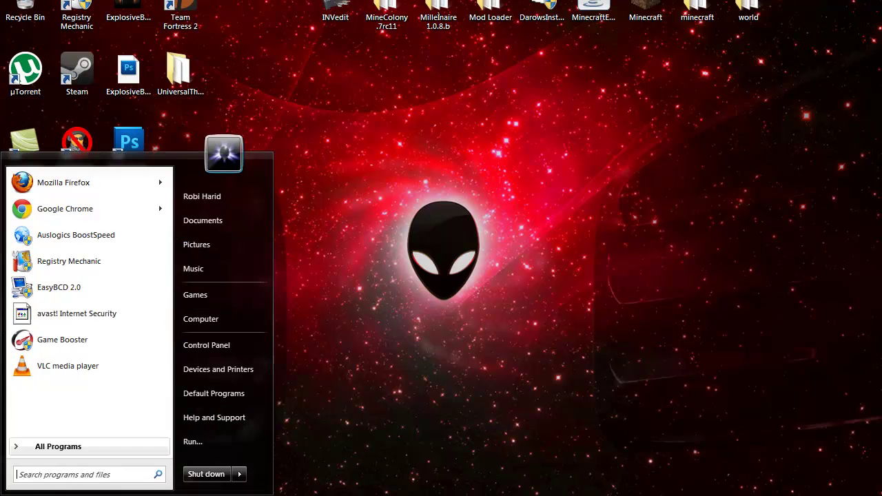
key(super)
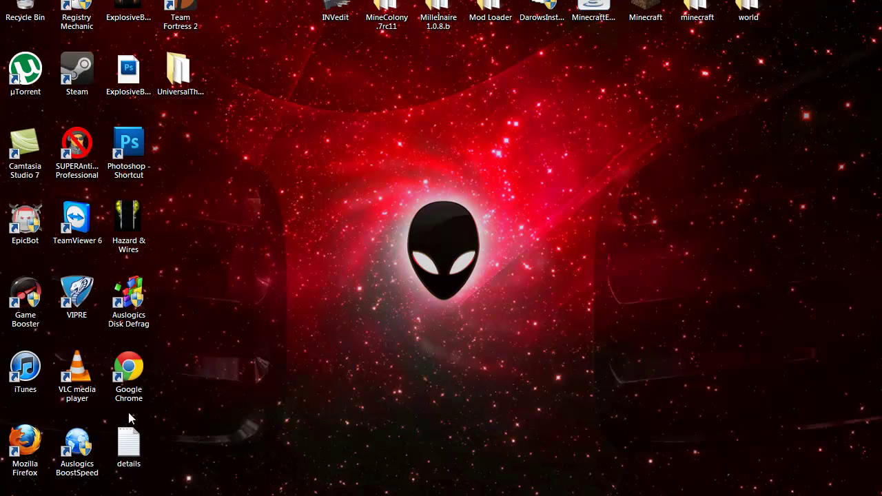